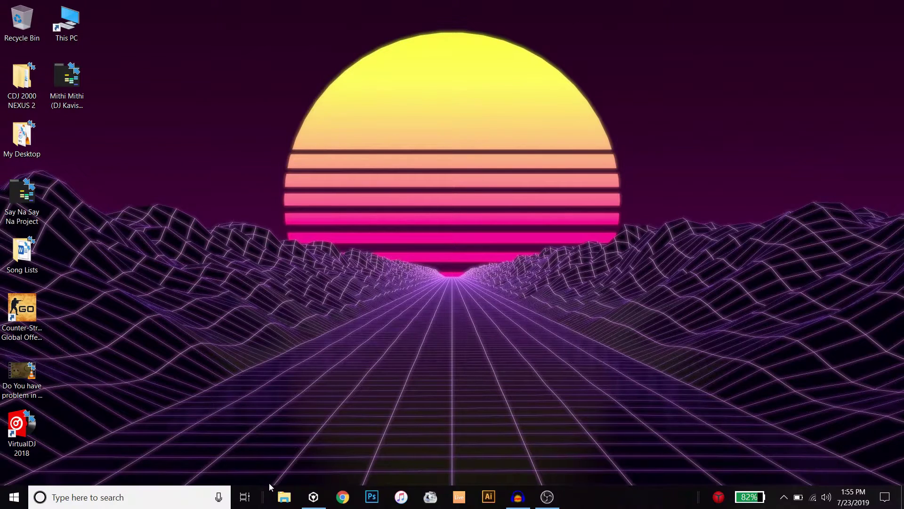
Drag BAMBOO BASS (TRIBAL MESS) from File Explorer's COLLECTION folder into a rekordbox deck
click(284, 497)
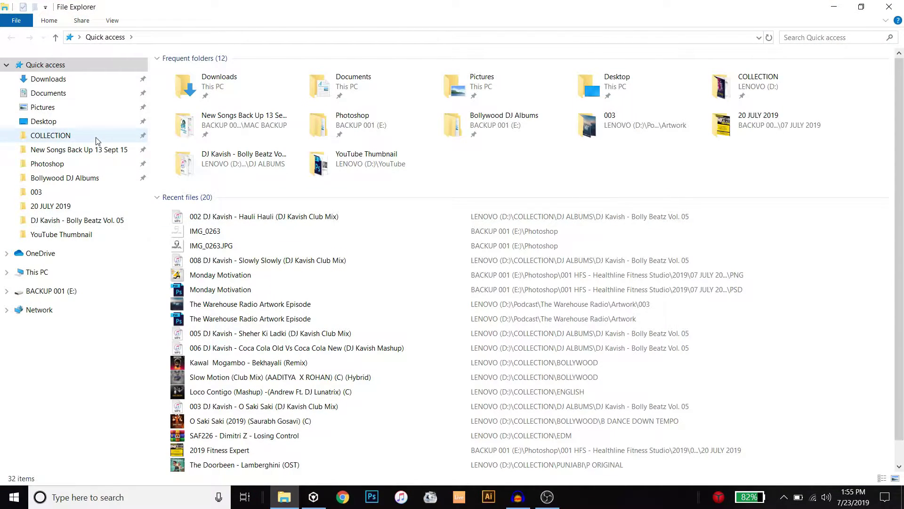
click(56, 135)
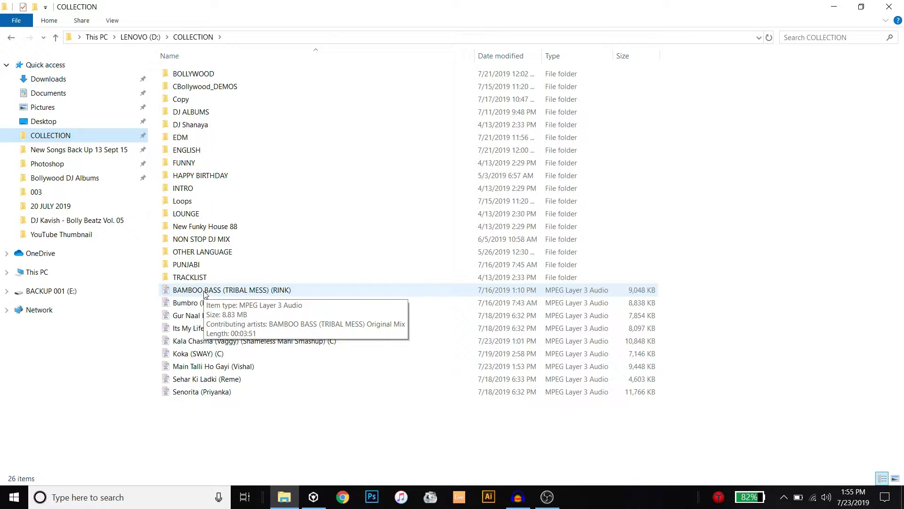
drag(206, 294, 321, 494)
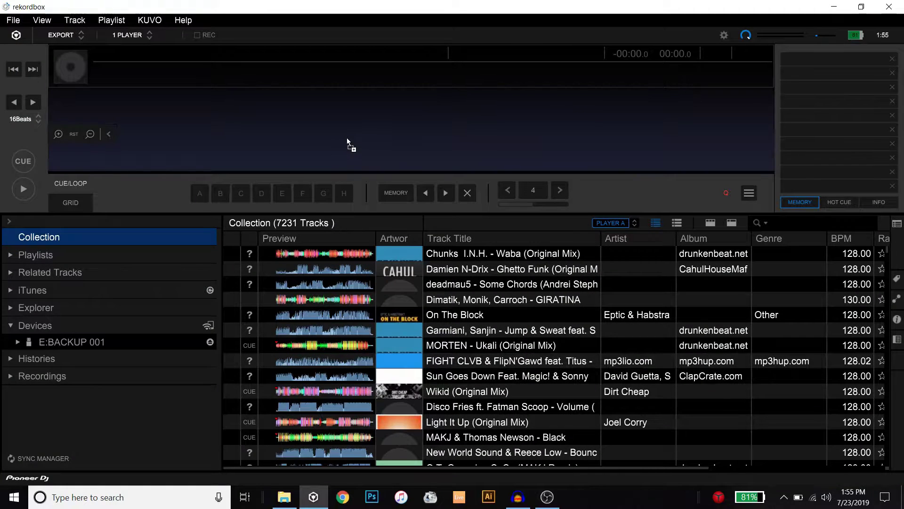
drag(321, 495, 347, 138)
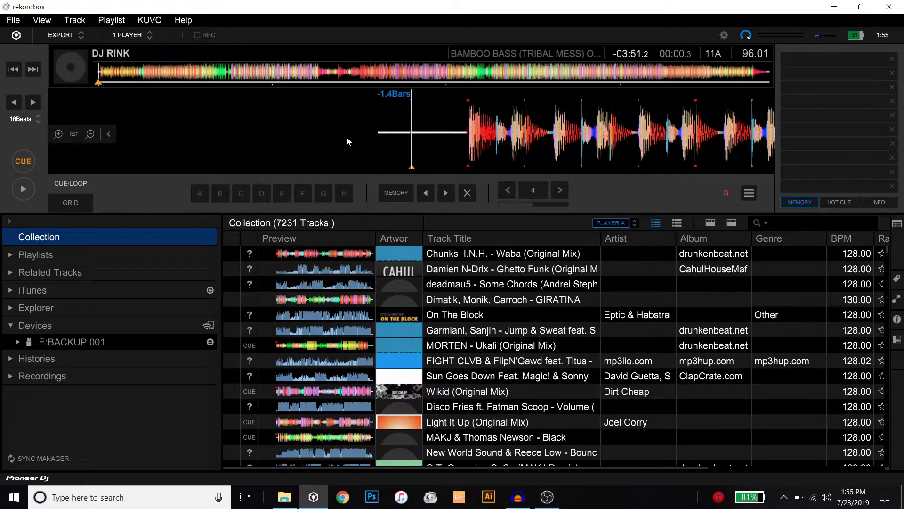
Switch rekordbox to Export mode and load Gur Naal Ishq Mitha from File Explorer into the player
click(81, 33)
click(88, 63)
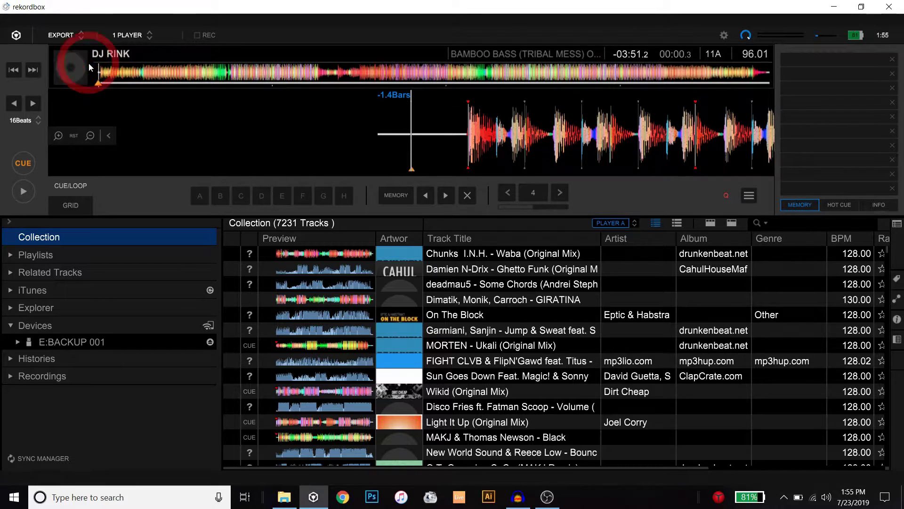
click(284, 497)
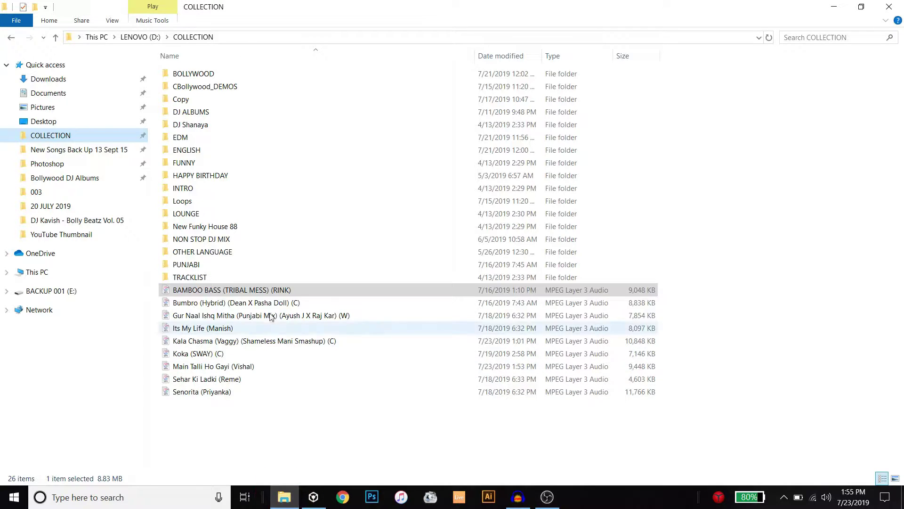
click(200, 315)
mouse_move(200, 315)
mouse_down()
mouse_move(317, 479)
mouse_move(292, 206)
mouse_up()
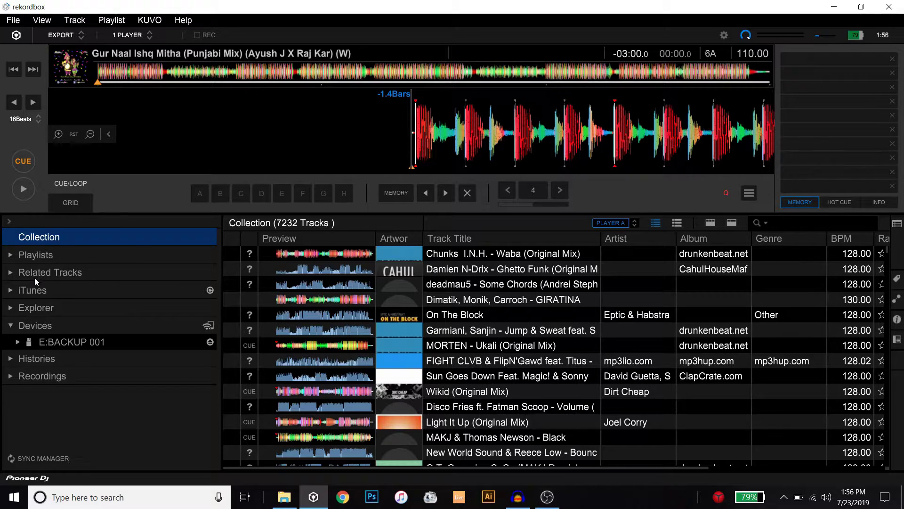
Create a playlist named 'Tutorial 2' from the Playlists context menu
click(45, 235)
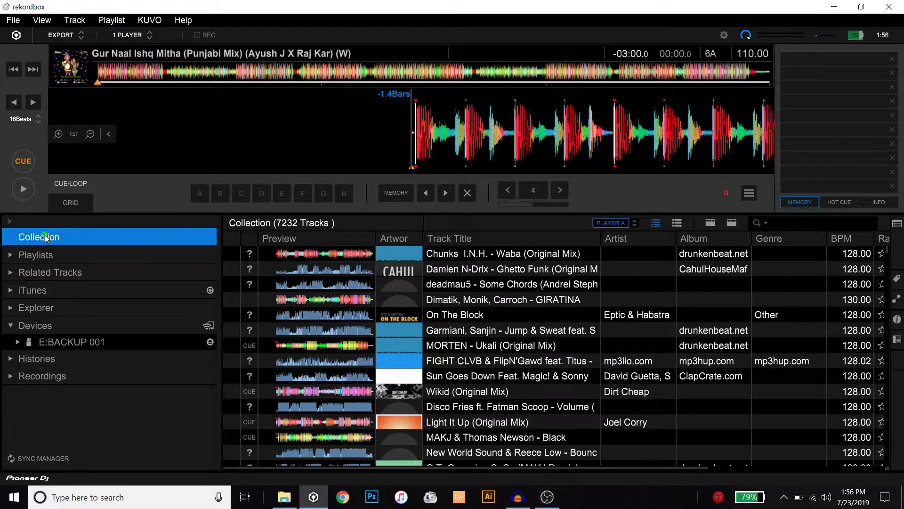
right_click(31, 256)
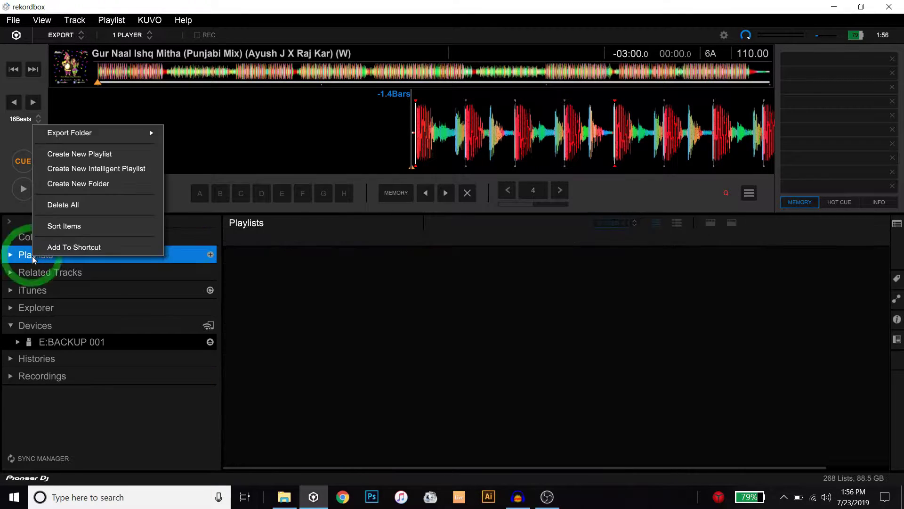
click(78, 154)
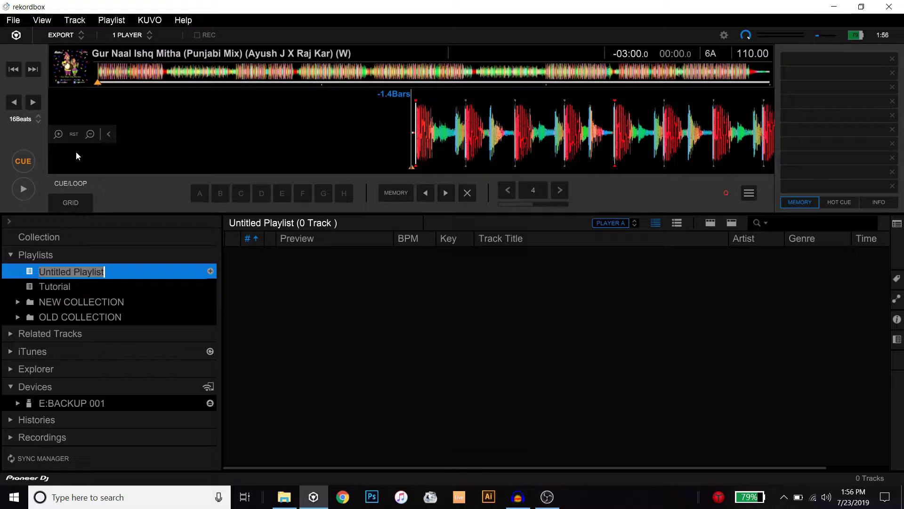
text(Tut)
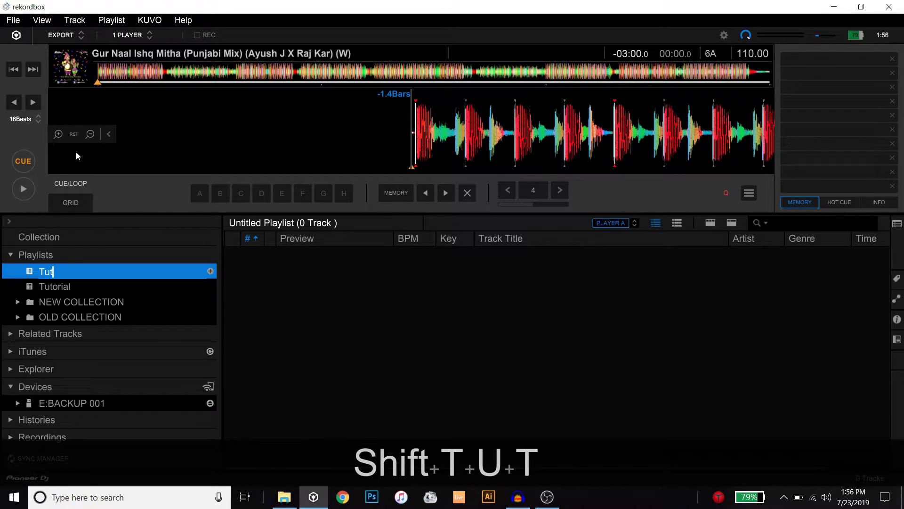
text(orial 2)
key(Return)
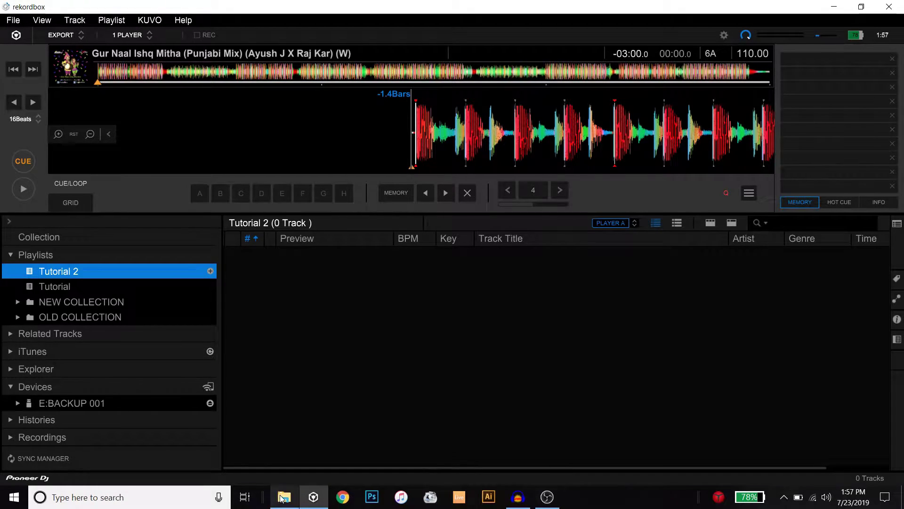
Drag It's My Life (Remix) by DJ Manish from File Explorer into the Tutorial 2 track list
click(284, 496)
mouse_move(212, 328)
mouse_down()
mouse_move(314, 500)
mouse_move(347, 339)
mouse_up()
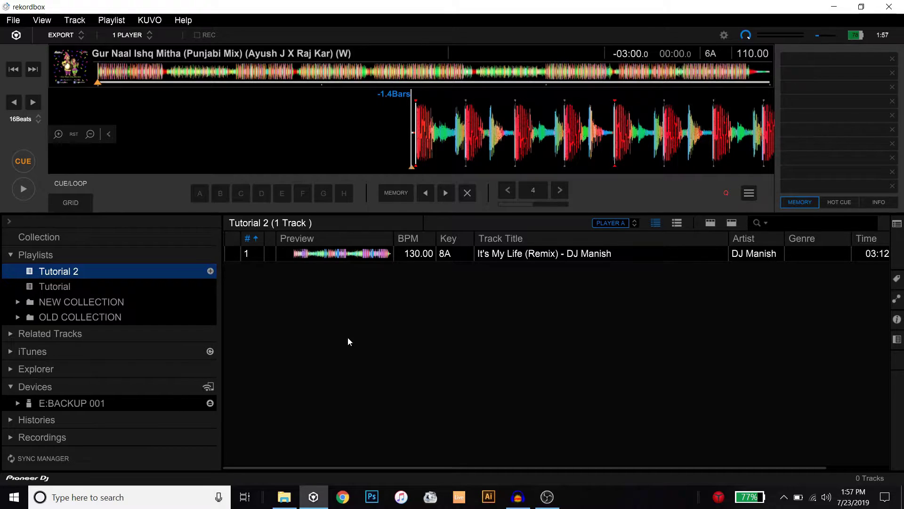
Load It's My Life (Remix) from Tutorial 2 into the Export player deck
double_click(498, 255)
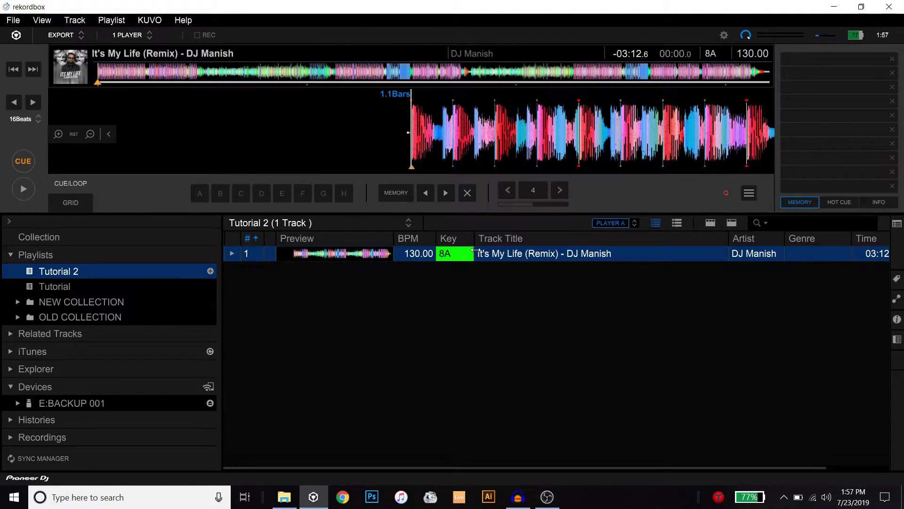
click(476, 274)
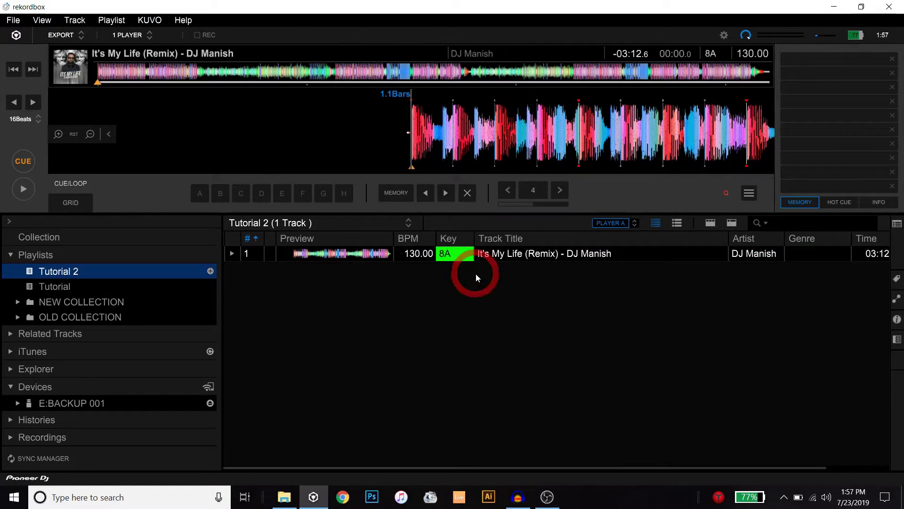
click(503, 256)
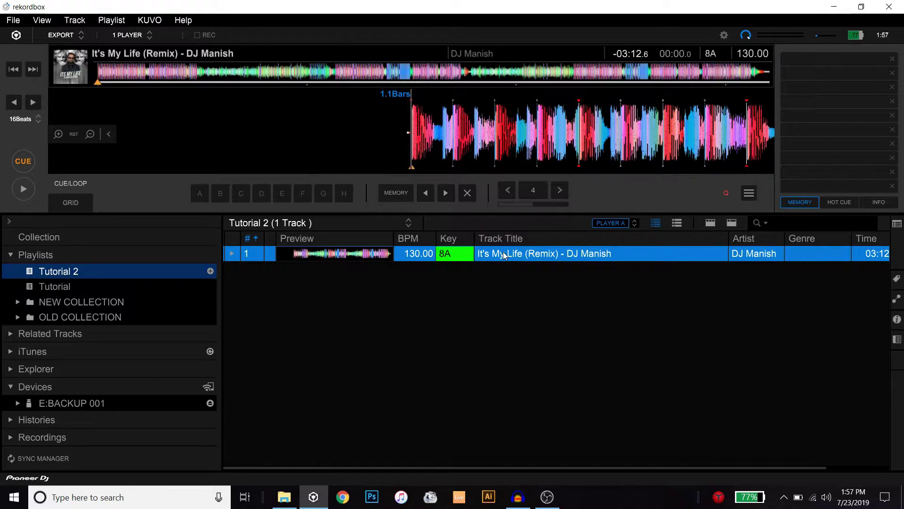
key(Return)
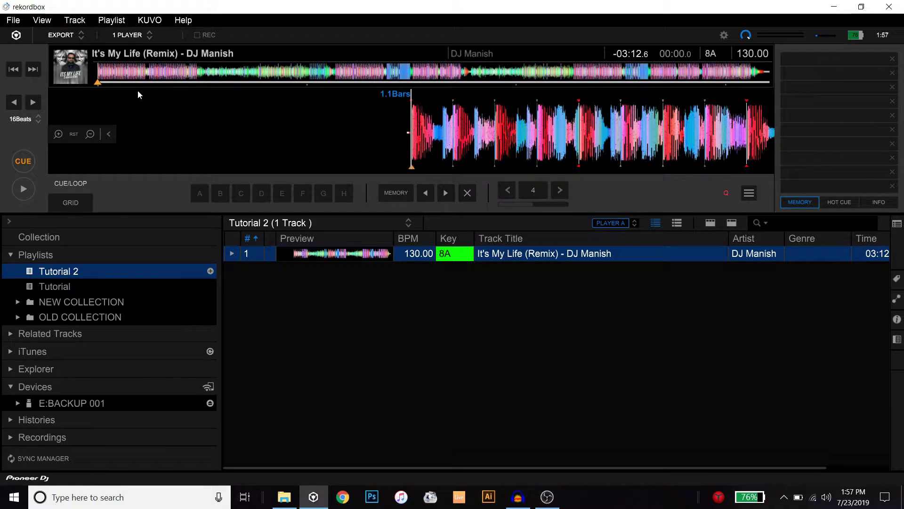
click(68, 35)
Switch to Performance mode and add Sehar Ki Ladki (Reme) from File Explorer to Tutorial 2
click(74, 47)
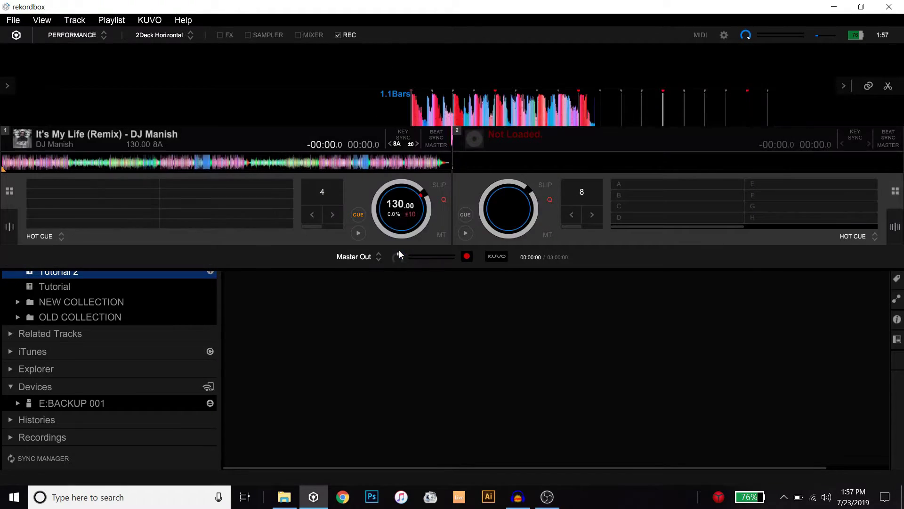
click(284, 496)
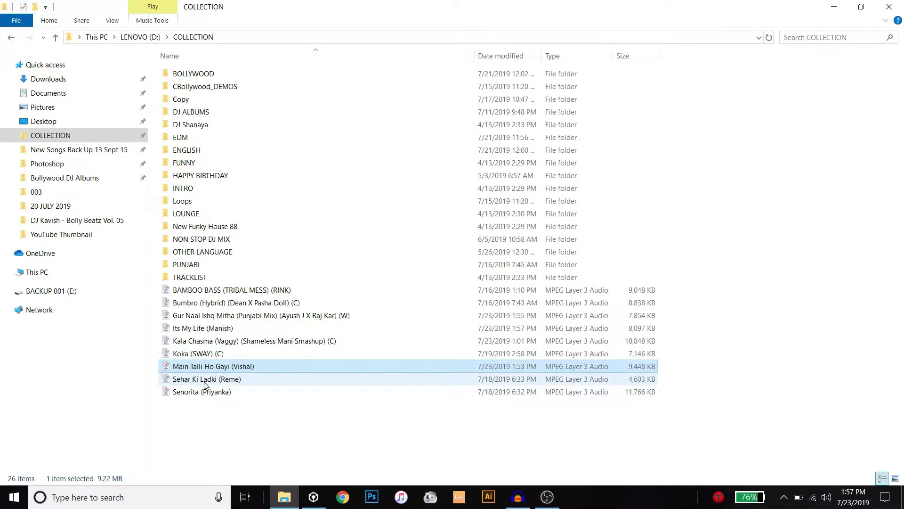
mouse_move(201, 381)
mouse_down()
mouse_move(285, 474)
mouse_move(324, 403)
mouse_up()
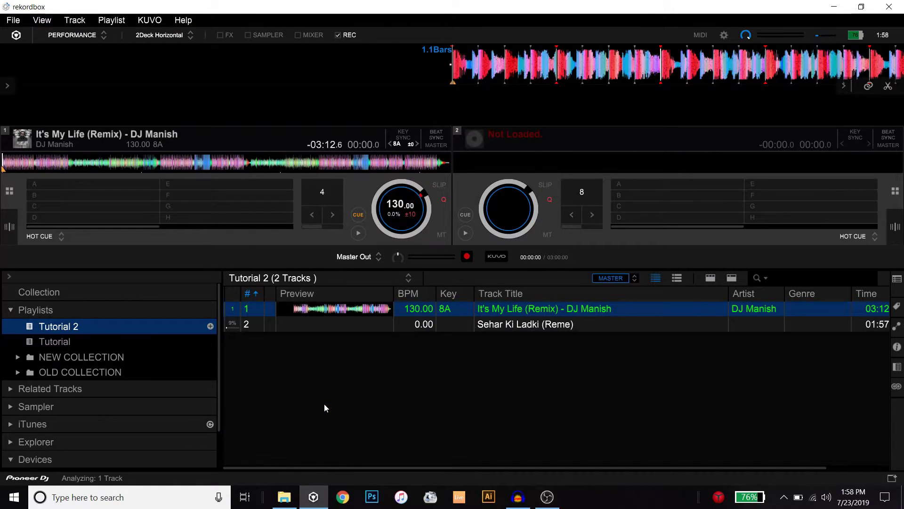
Load Sehar Ki Ladki onto decks 1 and 2, by dragging and with Shift+Left/Right
click(492, 326)
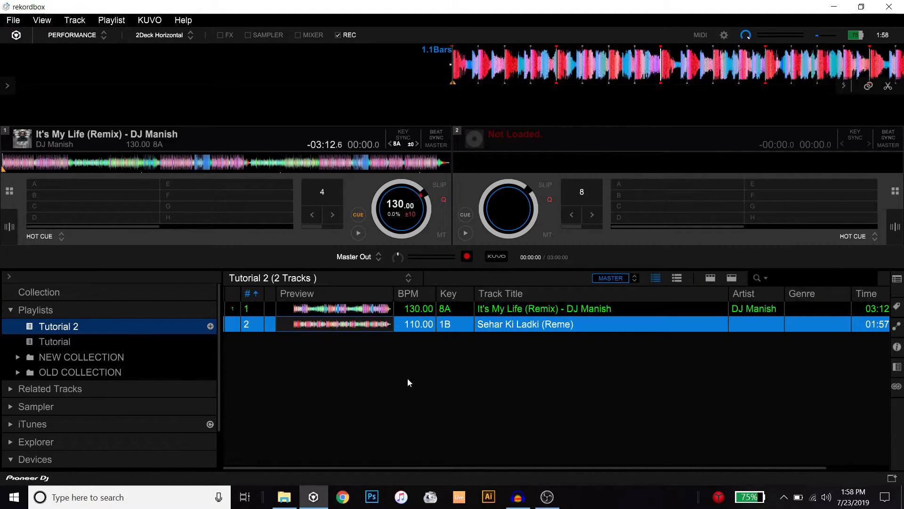
drag(491, 326, 317, 215)
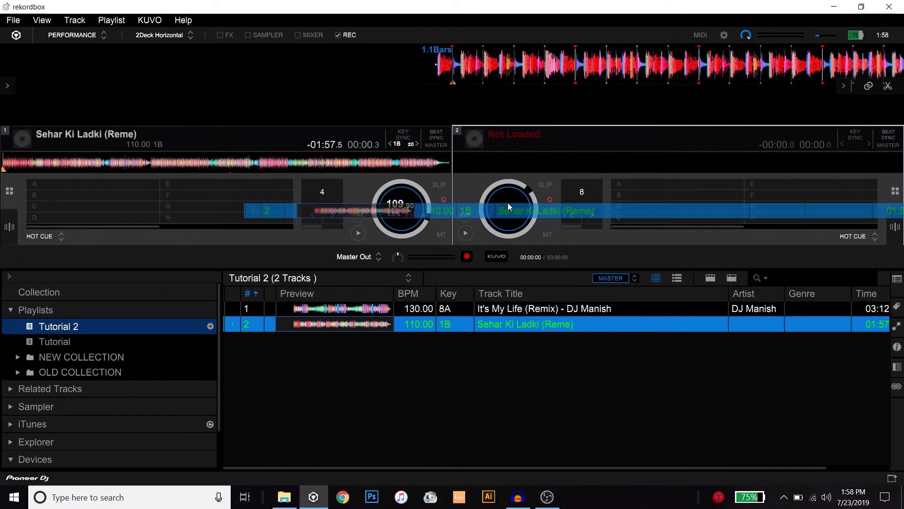
drag(486, 329, 508, 203)
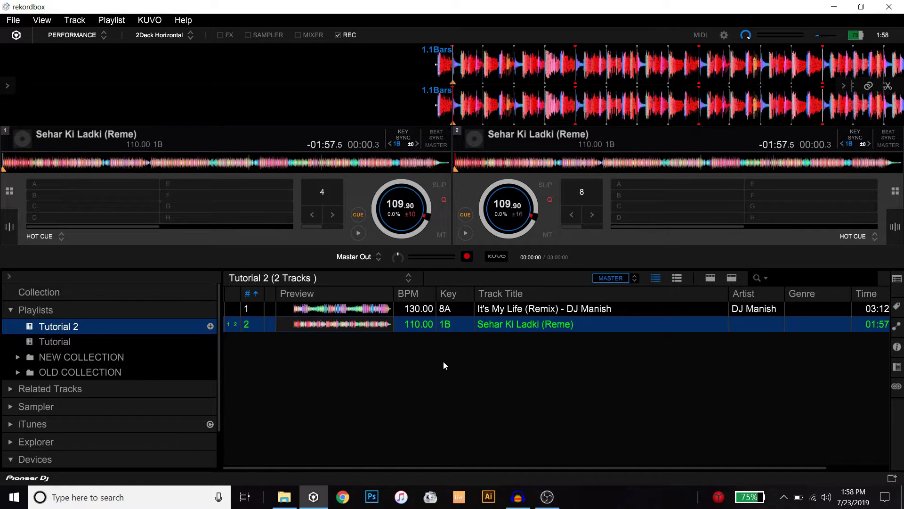
click(494, 326)
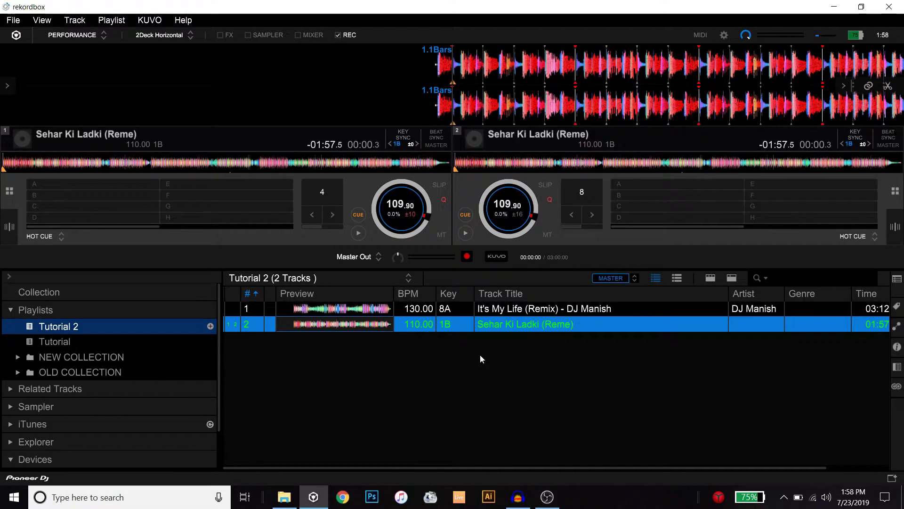
key(shift+Left)
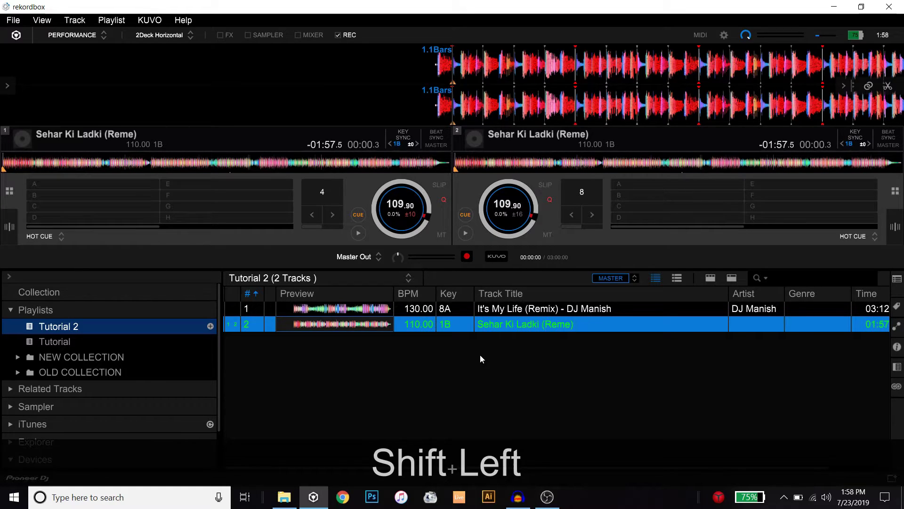
key(shift+Right)
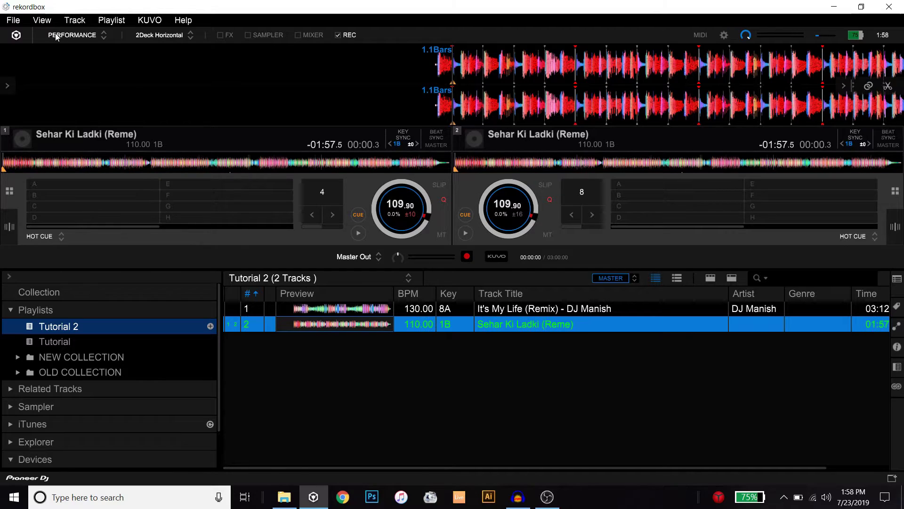
Switch rekordbox back to Export mode and close the File > Import menu without choosing anything
click(71, 35)
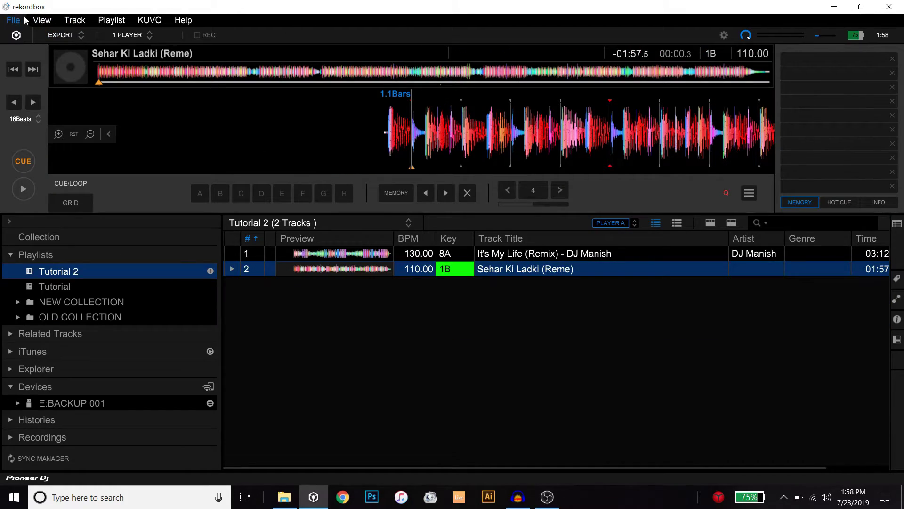
click(16, 21)
mouse_move(42, 35)
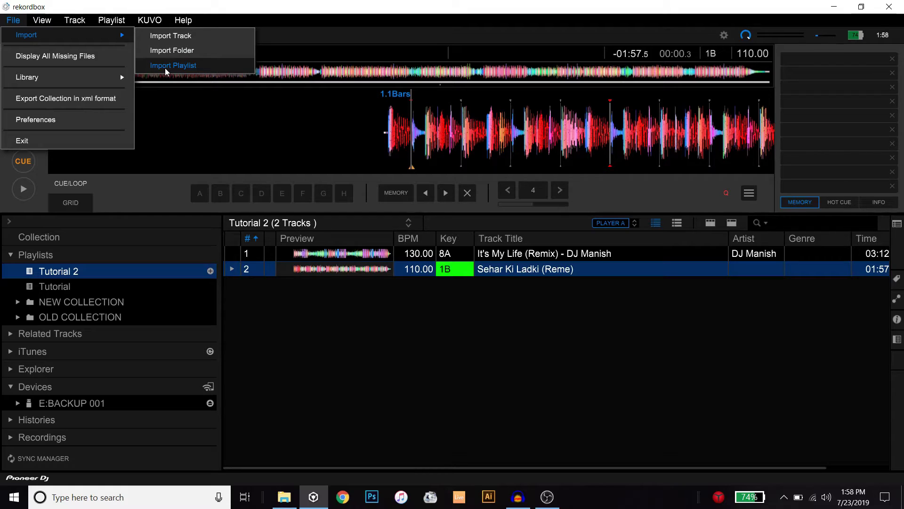
click(181, 194)
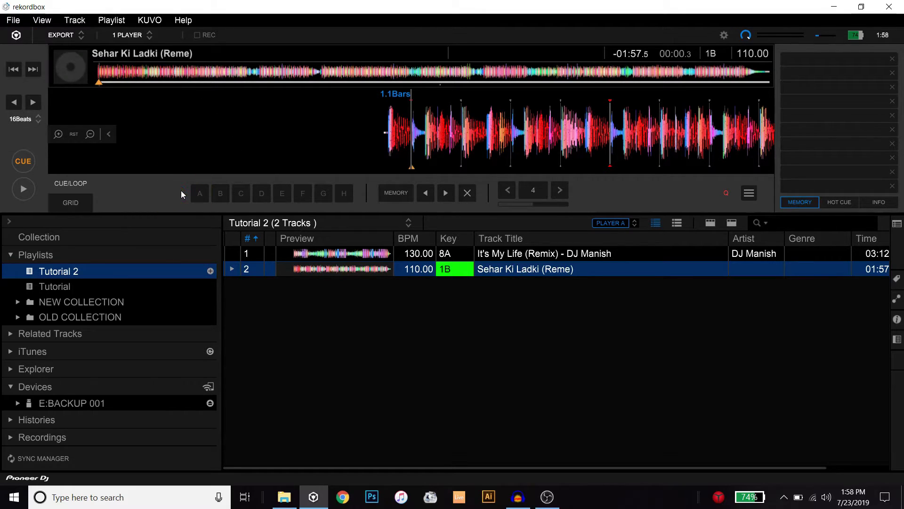
Show the full Collection, drag It's My Life (Remix) onto Tutorial 2, and skip the duplicate
click(42, 238)
scroll(883, 297, down, 10)
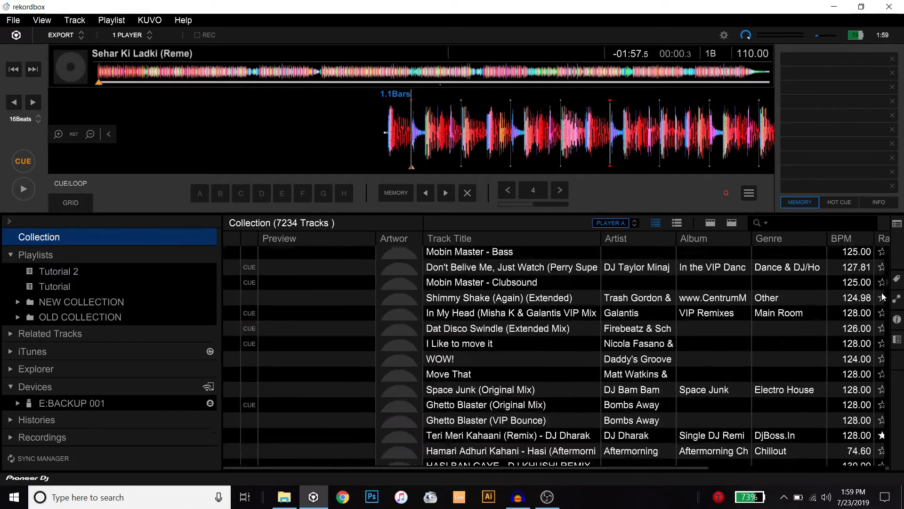
drag(882, 297, 885, 466)
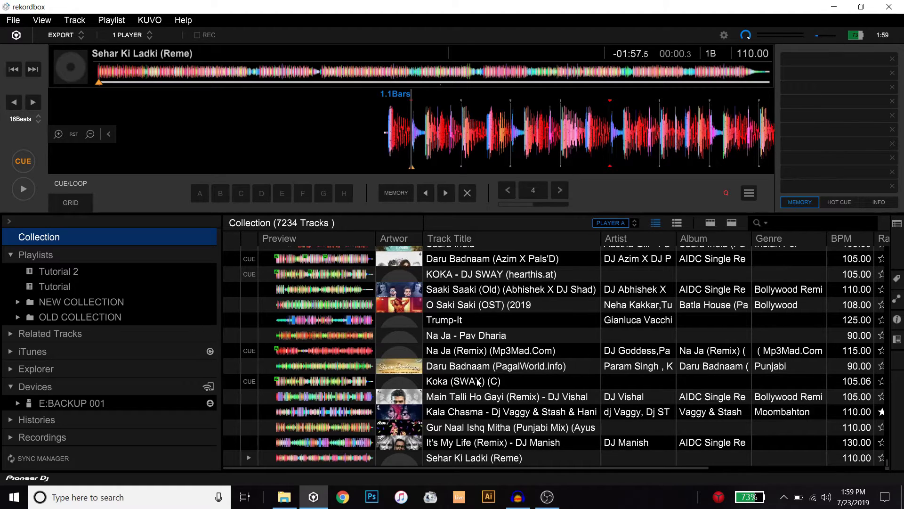
mouse_move(454, 444)
mouse_down()
mouse_move(170, 265)
mouse_move(152, 284)
mouse_up()
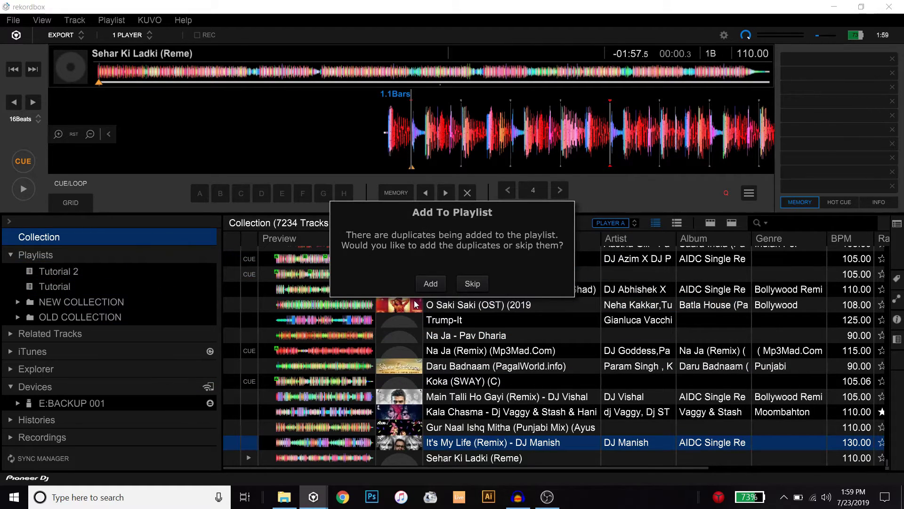
click(467, 284)
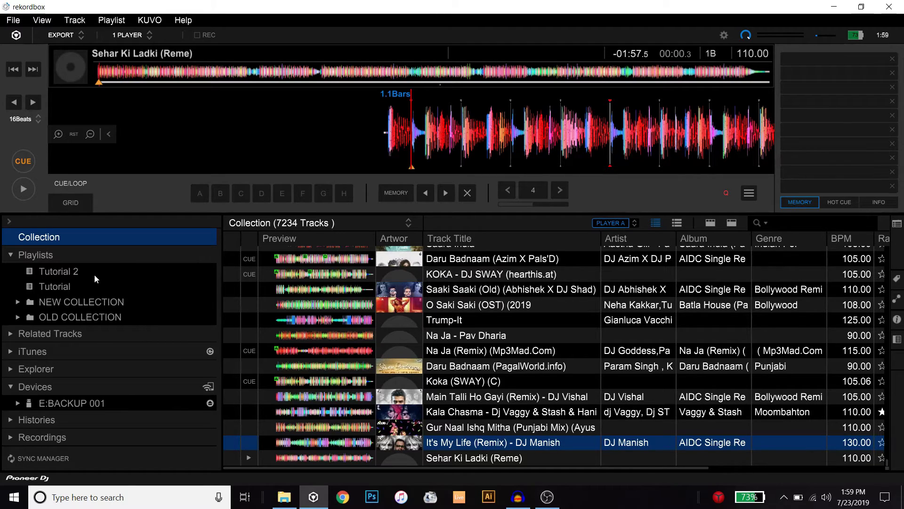